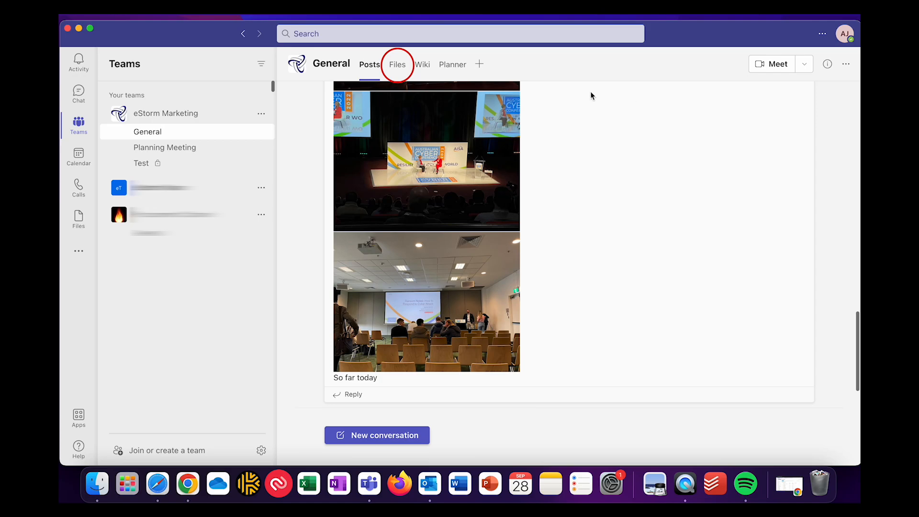
# Step: Open the General channel's Files library in SharePoint from the Files tab's more-actions menu
pyautogui.click(396, 64)
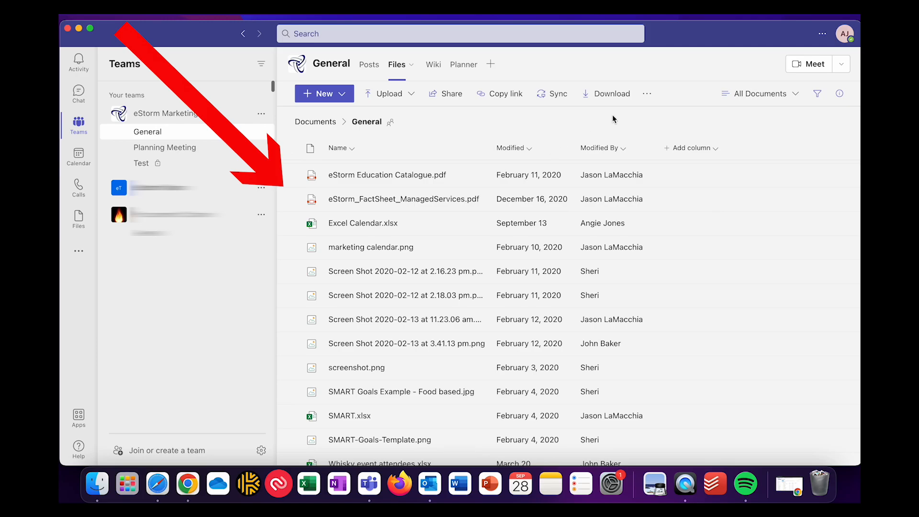
pyautogui.click(648, 95)
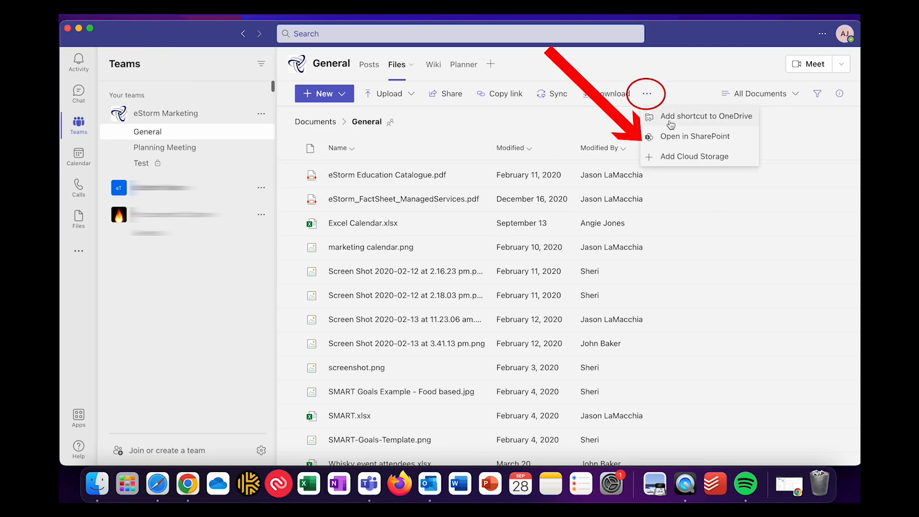
pyautogui.click(674, 137)
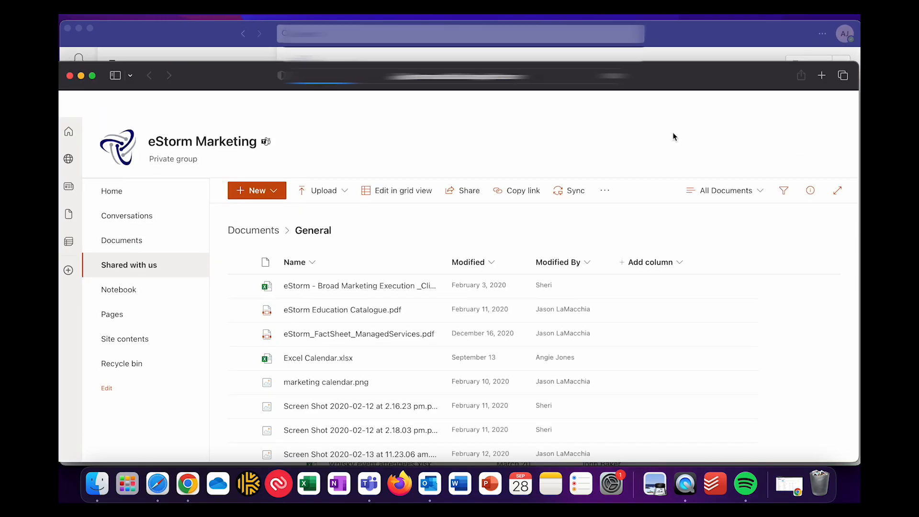
# Step: Enlarge the browser, view the Documents library's In channels folders, then switch back to Teams
pyautogui.moveTo(682, 62); pyautogui.dragTo(683, 35)
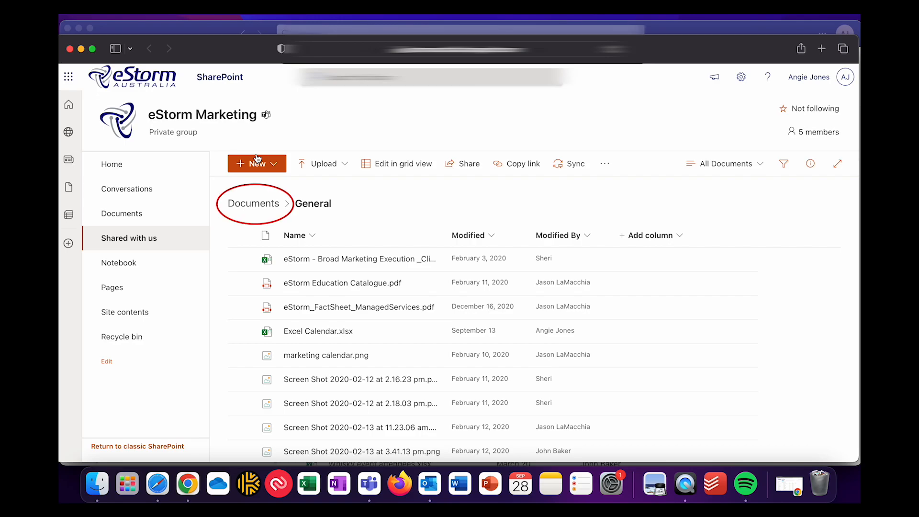
pyautogui.click(263, 203)
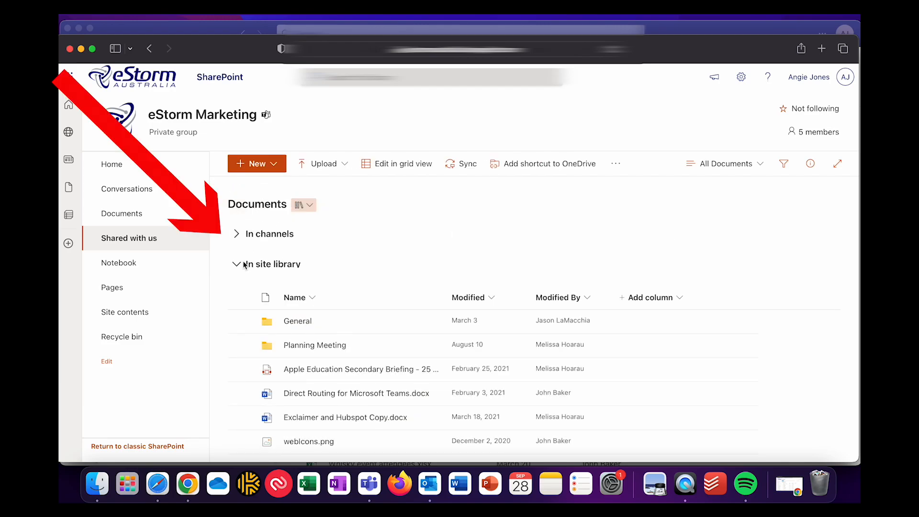
pyautogui.click(237, 235)
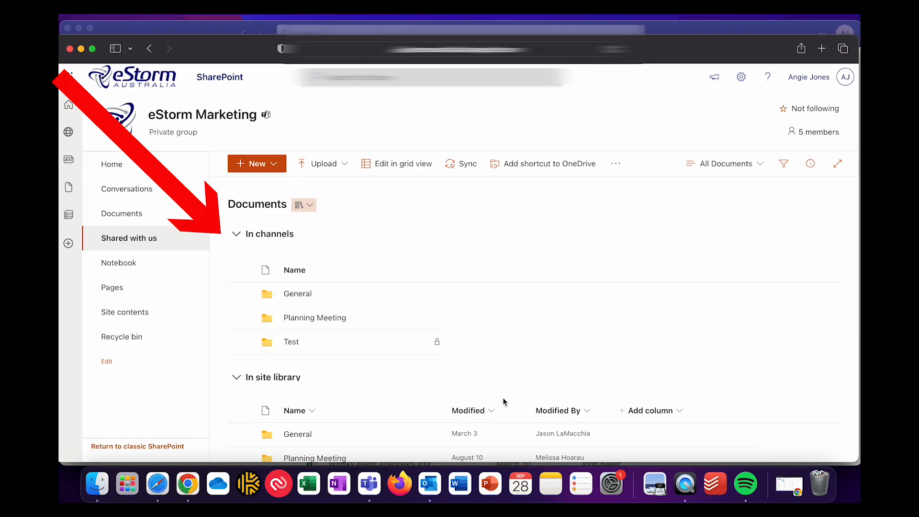
pyautogui.click(369, 483)
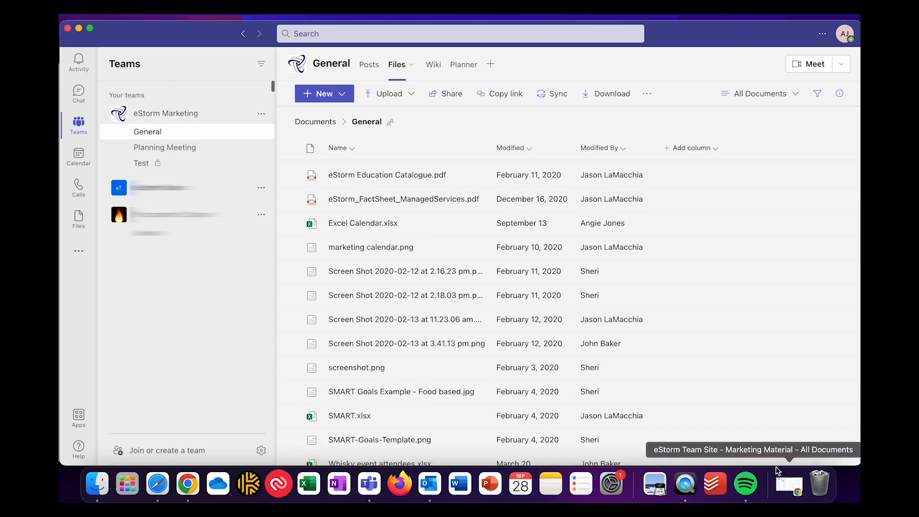
# Step: Download LA_Case Study.docx from Marketing Material's Case Studies folder, then return to Teams
pyautogui.click(794, 487)
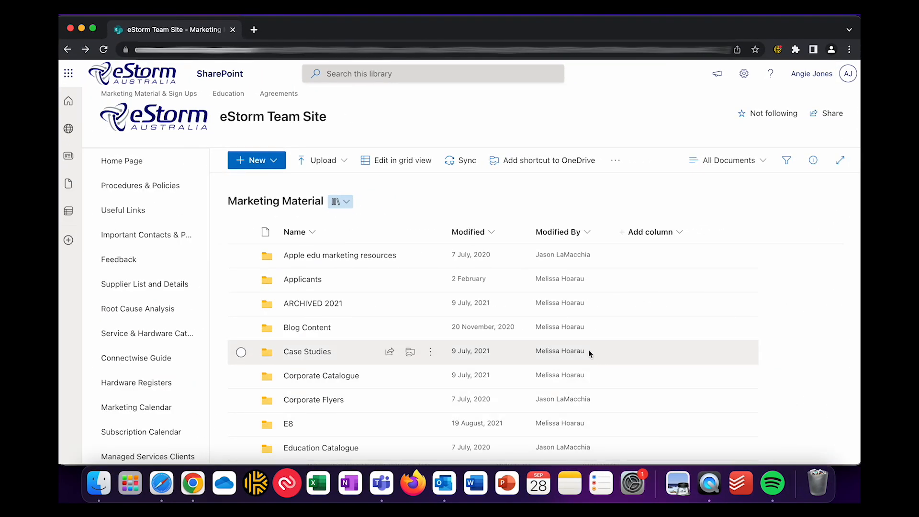
pyautogui.click(328, 352)
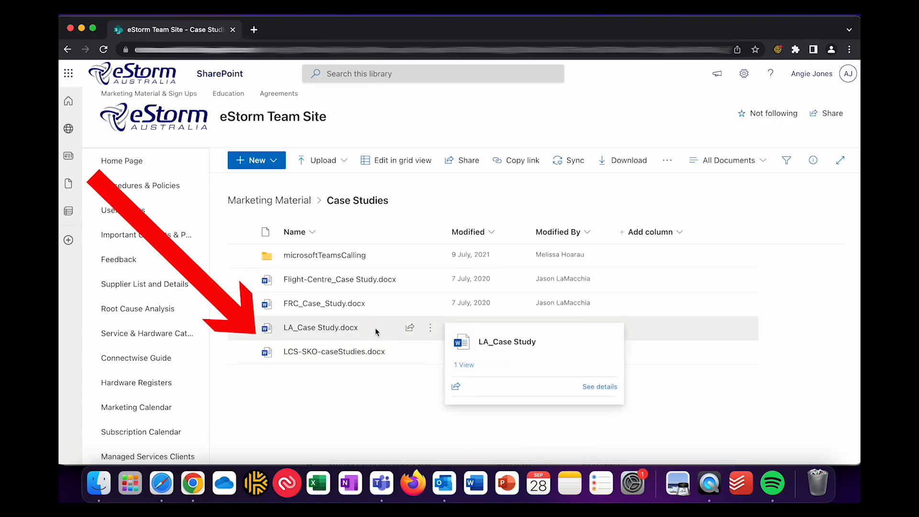
pyautogui.click(428, 331)
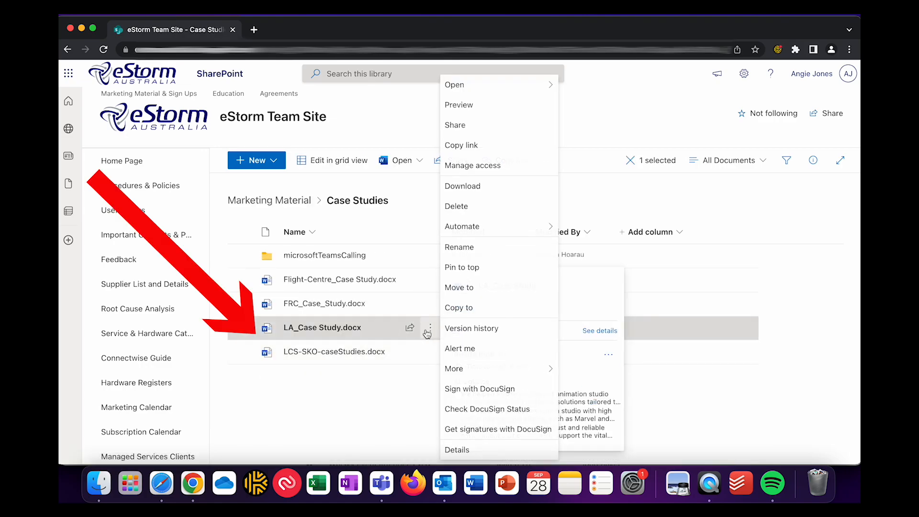
pyautogui.click(463, 196)
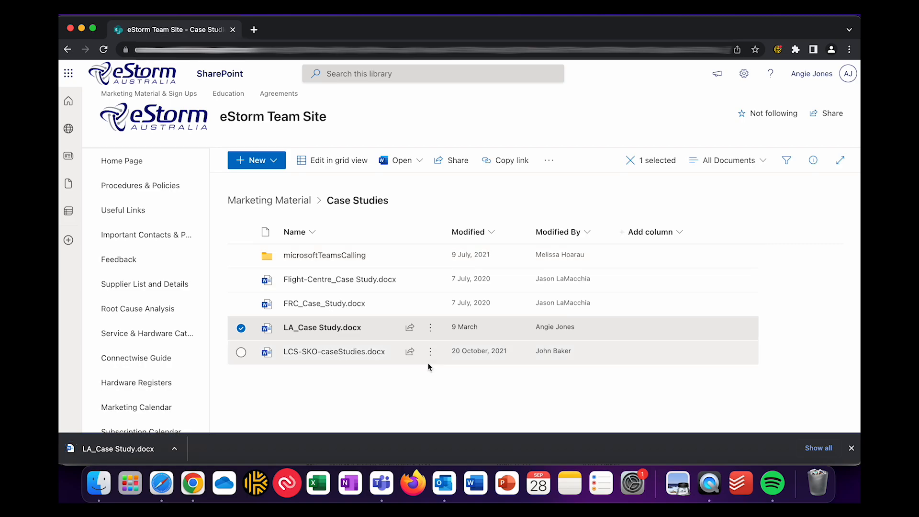
pyautogui.click(377, 491)
# Step: Upload LA_Case Study.docx from Downloads to the Test channel's Files, then select it for more actions
pyautogui.click(175, 169)
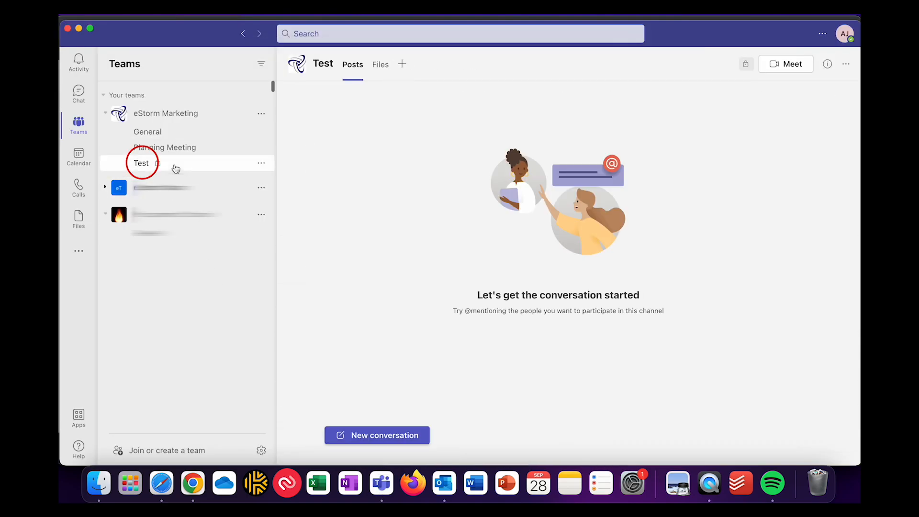
pyautogui.click(384, 70)
pyautogui.click(396, 98)
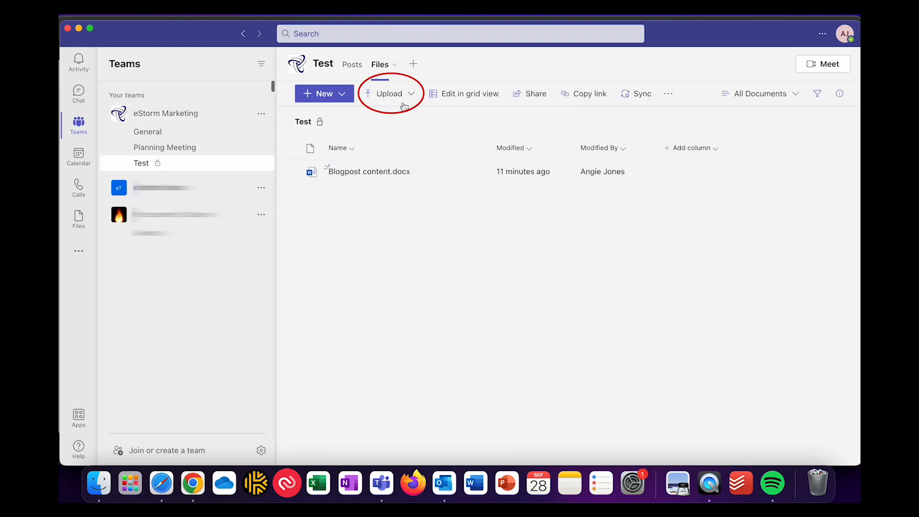
pyautogui.click(394, 117)
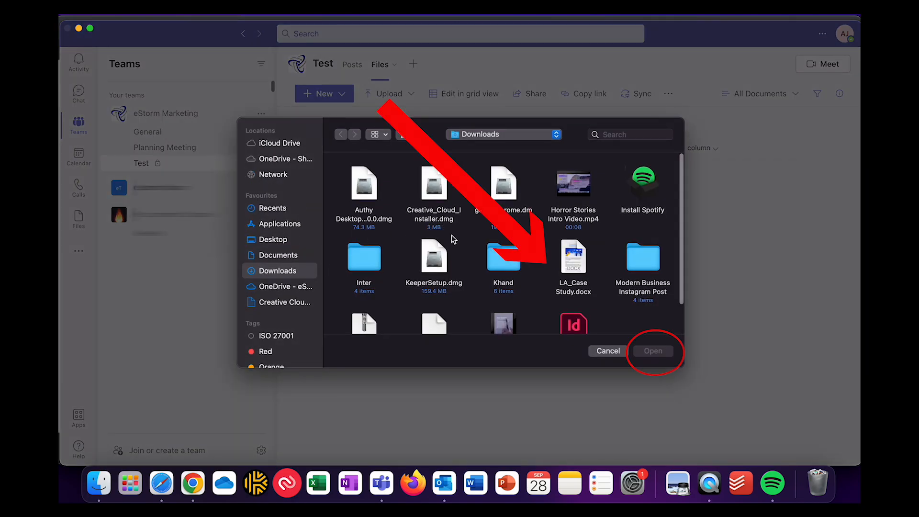
pyautogui.scroll(-1, 452, 234)
pyautogui.click(570, 255)
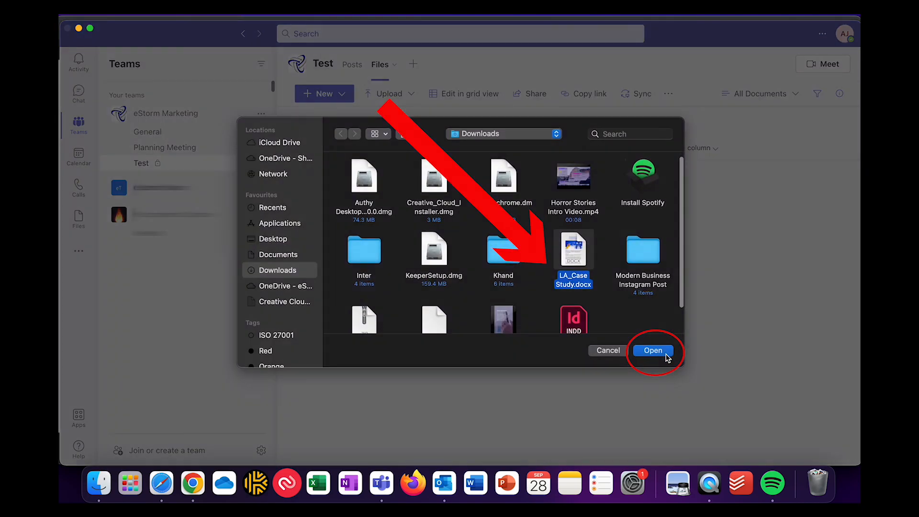
pyautogui.click(666, 355)
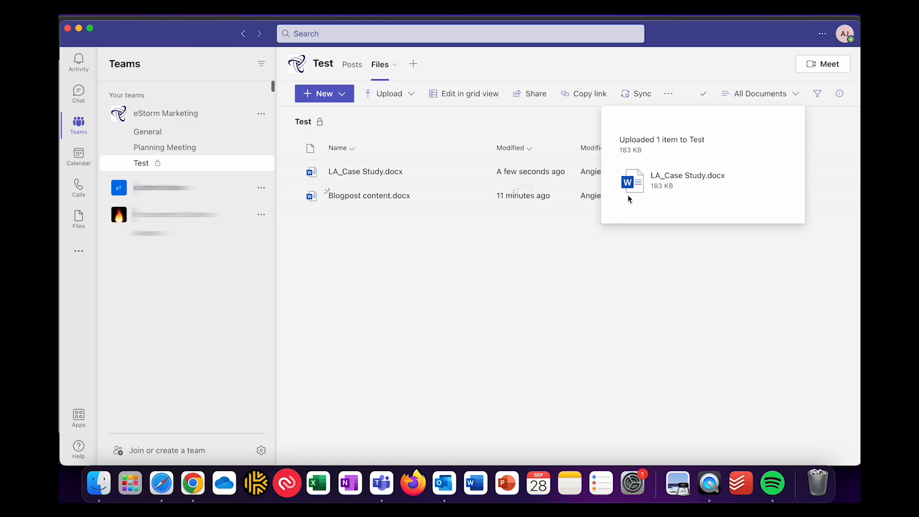
pyautogui.click(476, 177)
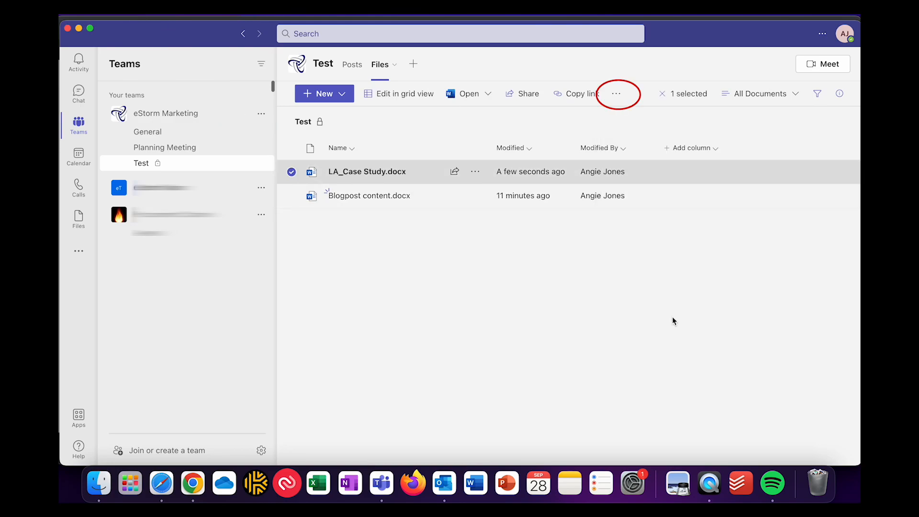
pyautogui.click(616, 94)
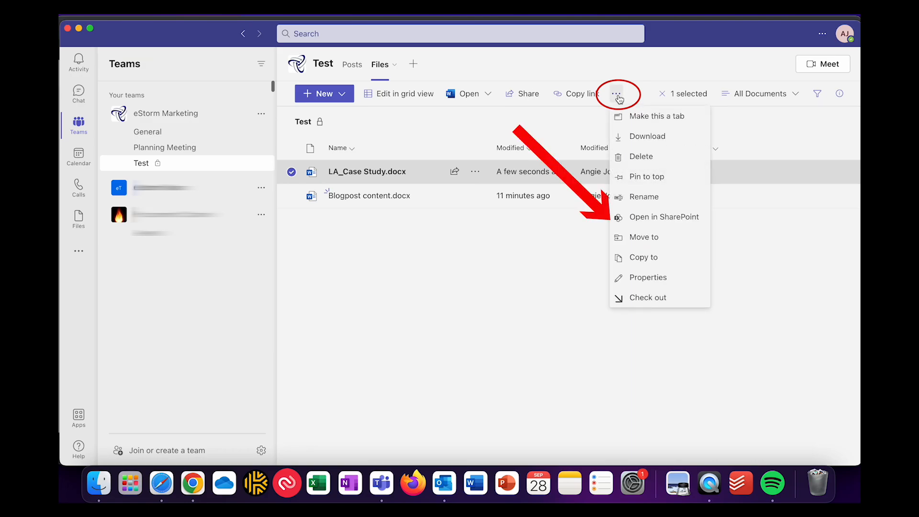
# Step: Open the Test channel's files in SharePoint, dismiss the download bar, and bring Teams back
pyautogui.click(672, 217)
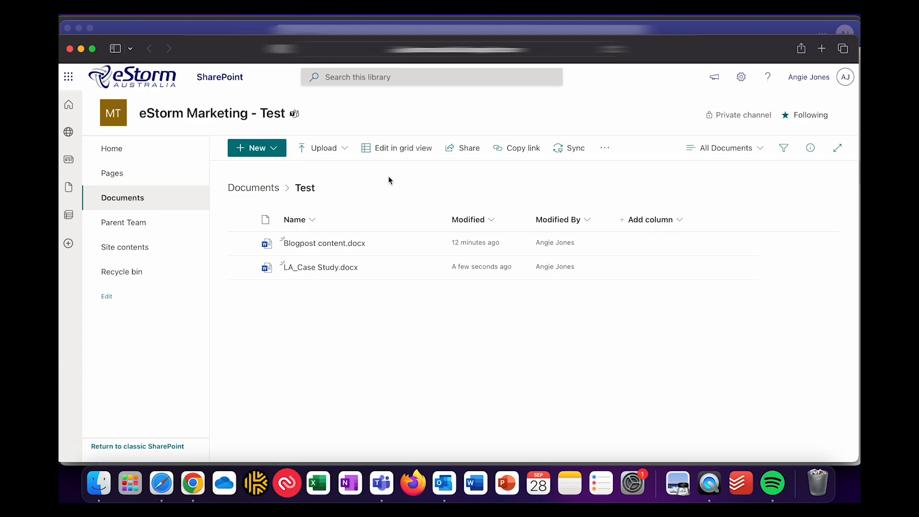
pyautogui.hotkey('ctrl', 'Up')
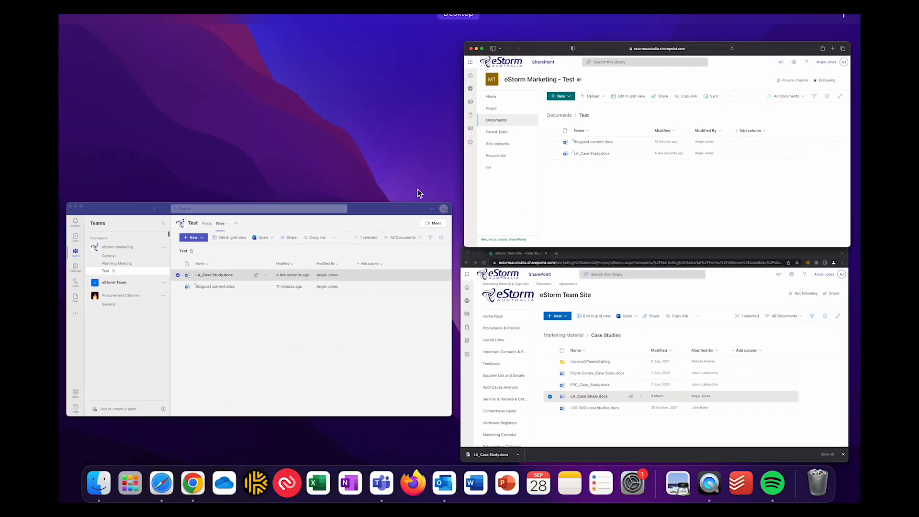
pyautogui.click(507, 272)
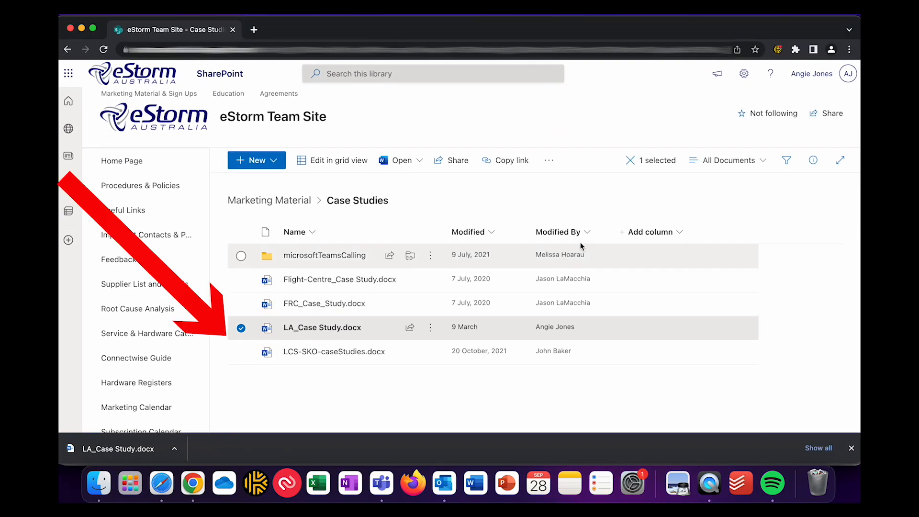
pyautogui.click(852, 448)
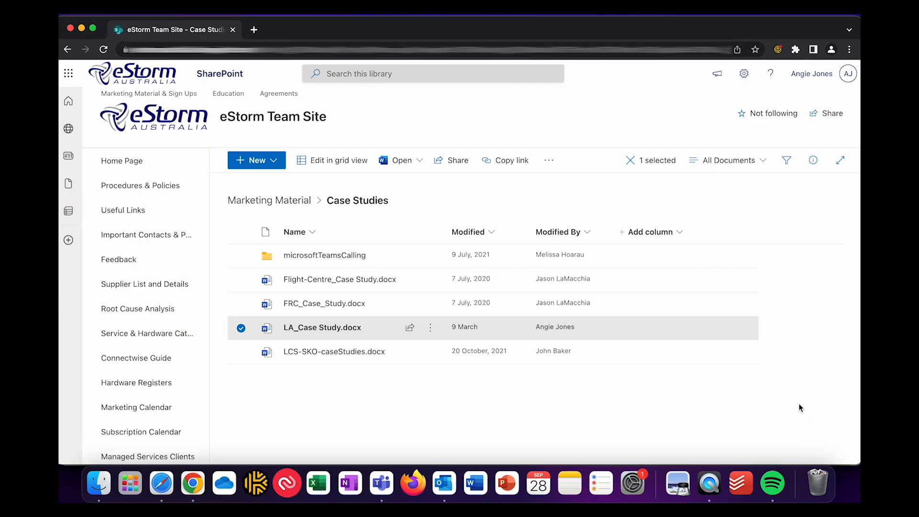
pyautogui.hotkey('ctrl', 'Up')
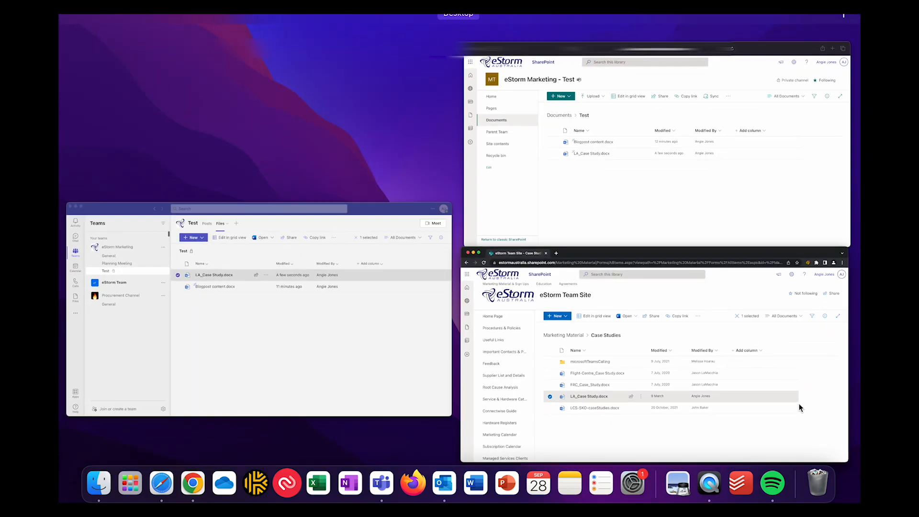
pyautogui.click(403, 318)
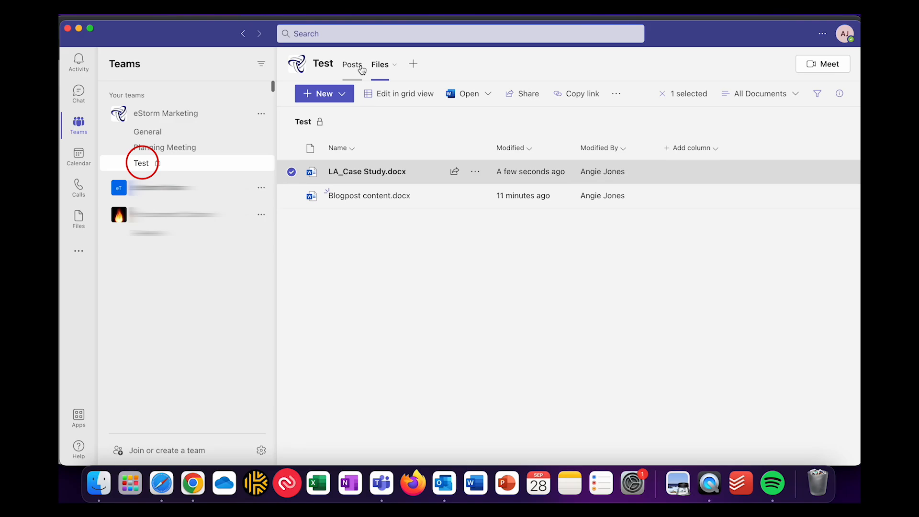
# Step: From the Test channel's Posts, add a new tab of type Document Library
pyautogui.click(360, 68)
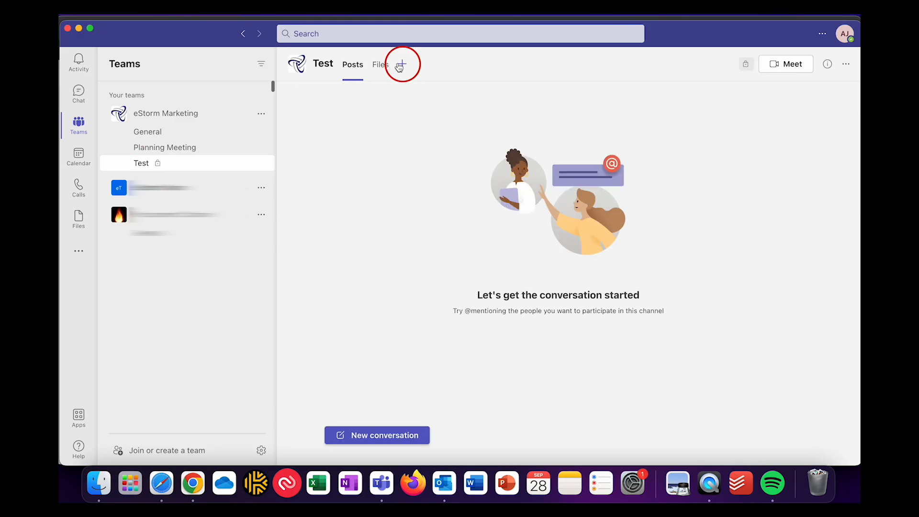
pyautogui.click(401, 66)
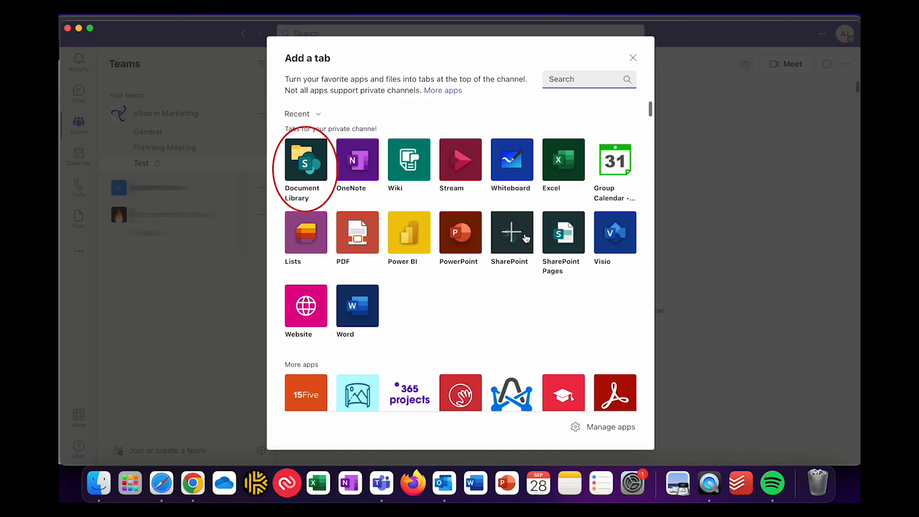
pyautogui.click(308, 164)
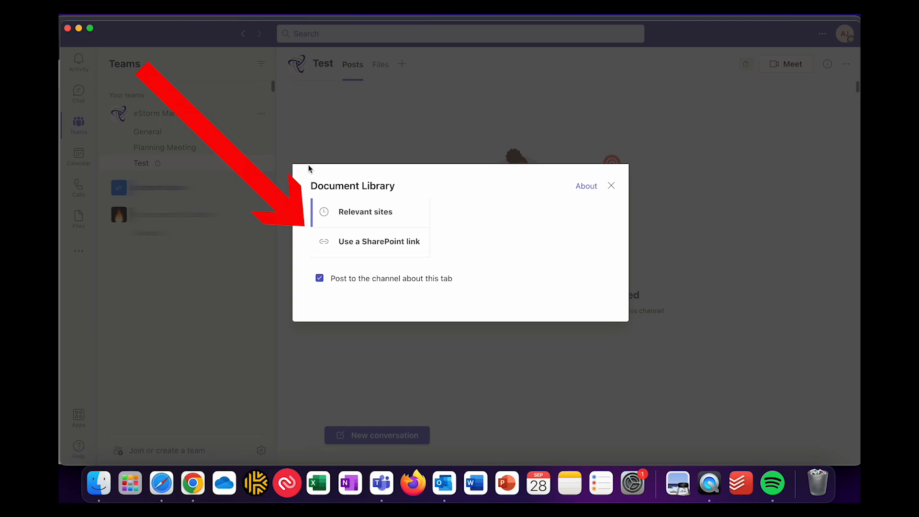
# Step: Choose eStorm Team Site under Relevant sites and select its Marketing Material library
pyautogui.click(365, 221)
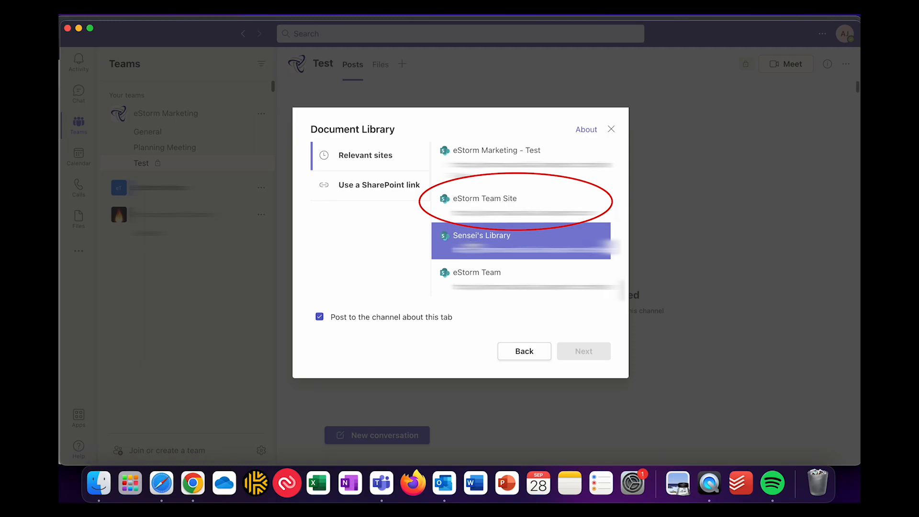
pyautogui.click(488, 217)
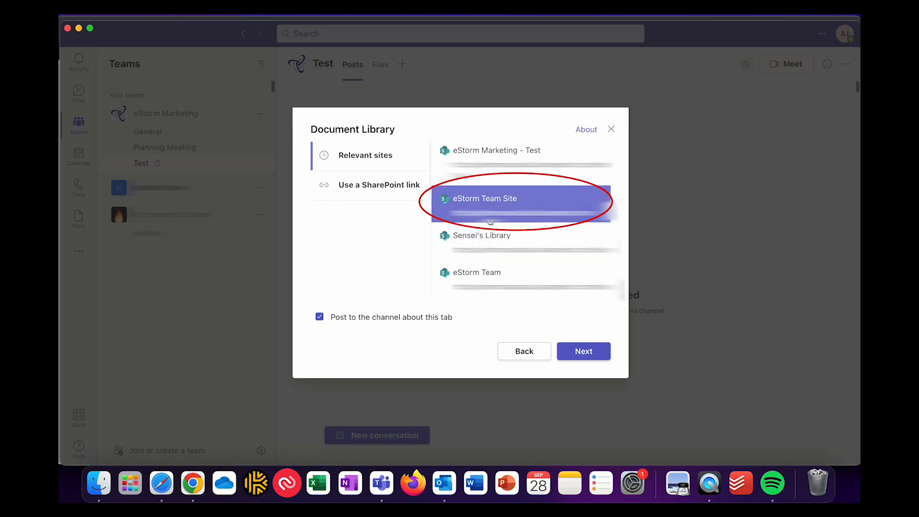
pyautogui.click(590, 360)
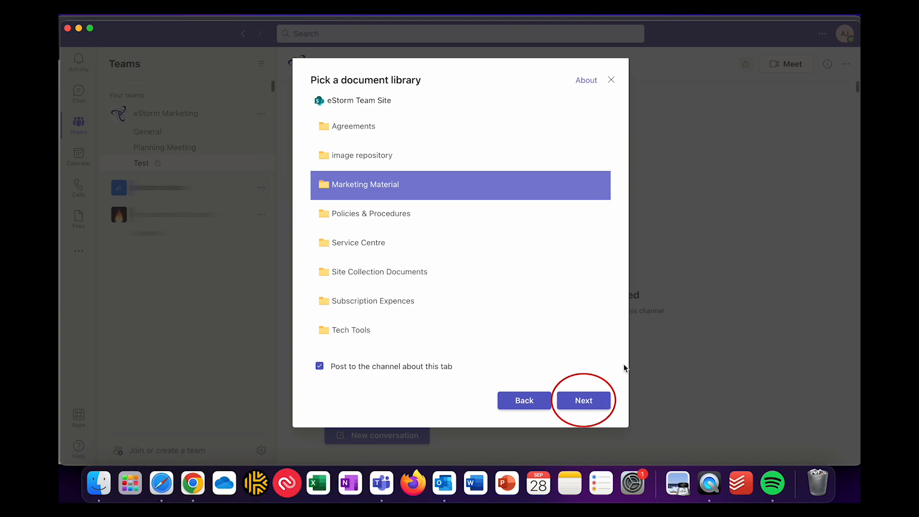
pyautogui.click(596, 407)
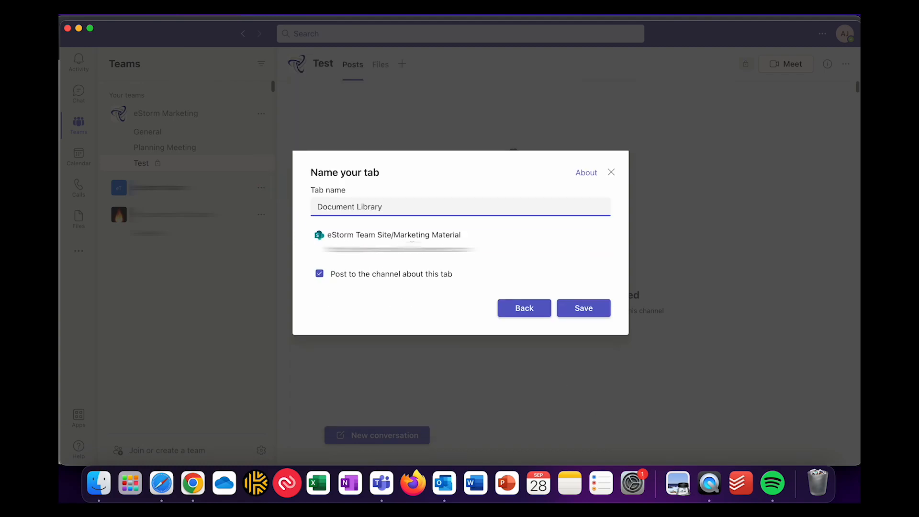
# Step: Name the tab 'Marketing Material' and turn off posting about it to the channel
pyautogui.hotkey('alt', 'shift', 'Left')
pyautogui.hotkey('alt', 'shift', 'Left')
pyautogui.write('M')
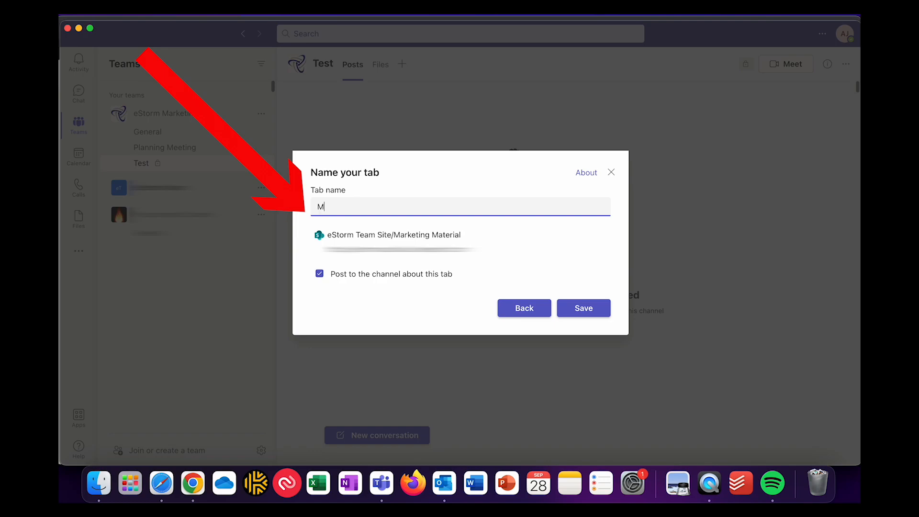
pyautogui.write('arketing MAterial')
pyautogui.press('BackSpace')
pyautogui.press('BackSpace')
pyautogui.press('BackSpace')
pyautogui.press('BackSpace')
pyautogui.press('BackSpace')
pyautogui.press('BackSpace')
pyautogui.press('BackSpace')
pyautogui.write('aterial')
pyautogui.click(319, 274)
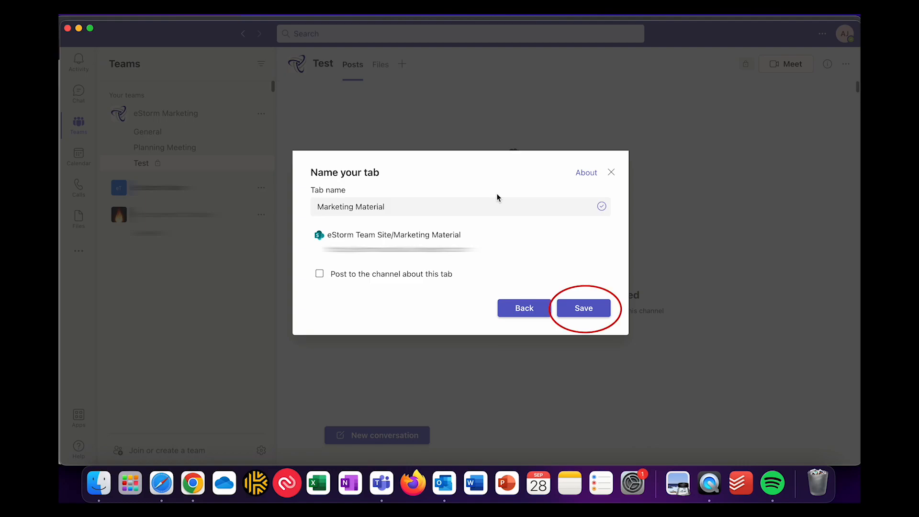
# Step: Save the Marketing Material tab and open Case Studies > LA_Case Study.docx in it
pyautogui.click(593, 311)
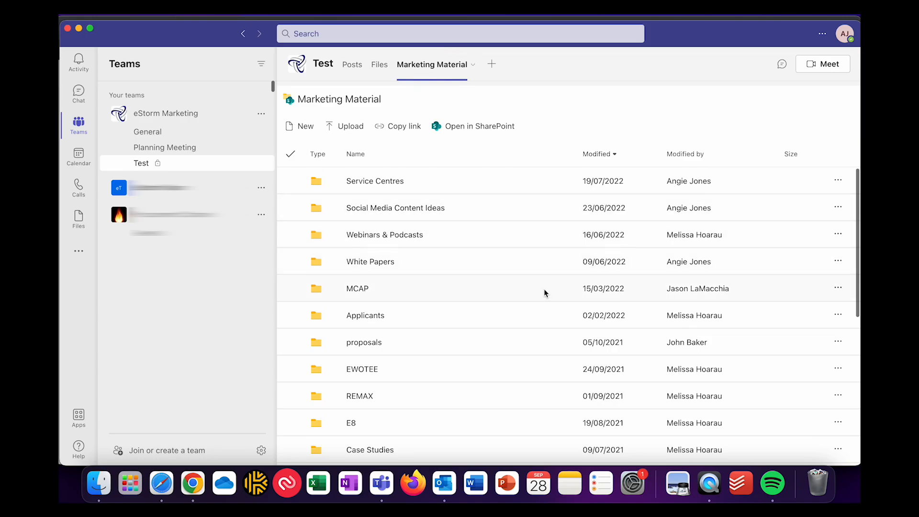
pyautogui.click(370, 452)
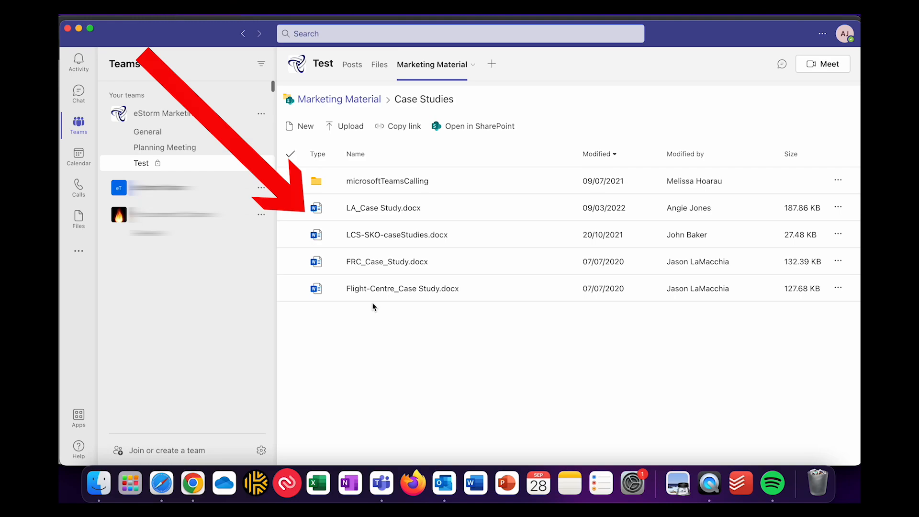
pyautogui.click(383, 208)
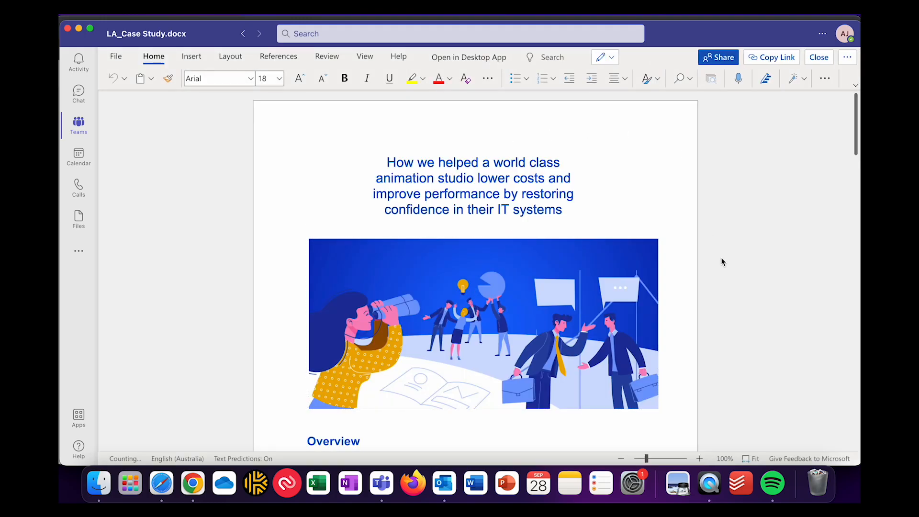
pyautogui.scroll(-1, 722, 261)
pyautogui.scroll(-2, 722, 262)
pyautogui.scroll(2, 722, 262)
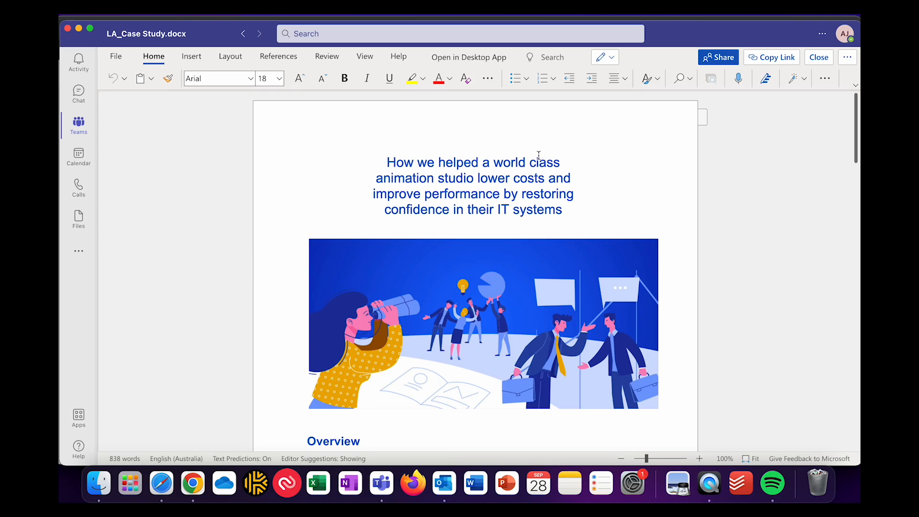
pyautogui.doubleClick(413, 162)
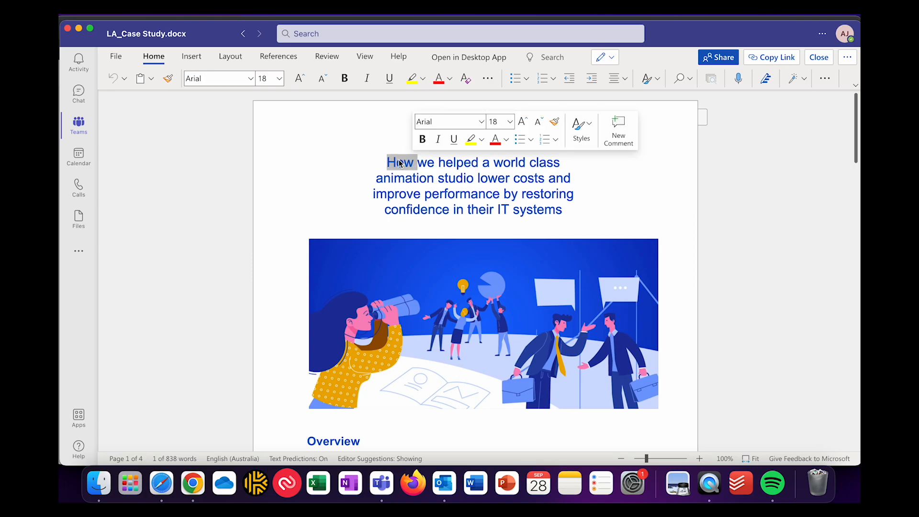
pyautogui.write('how')
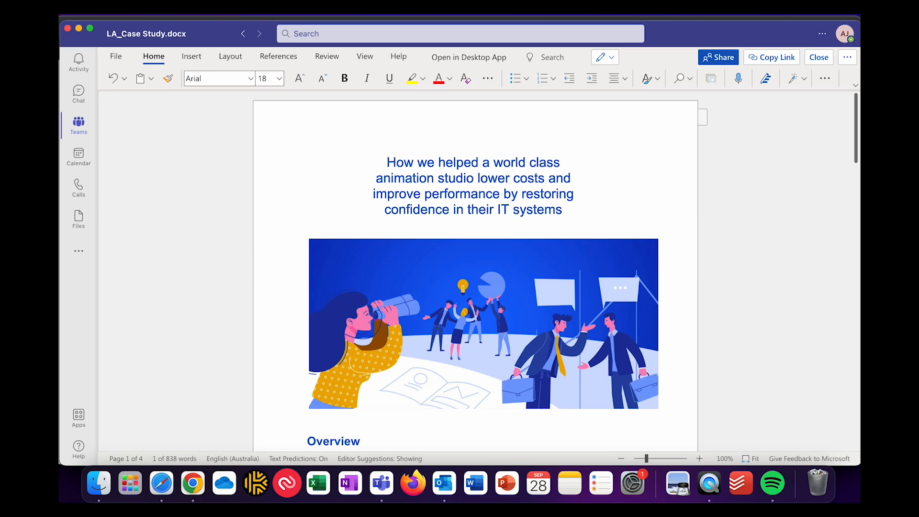